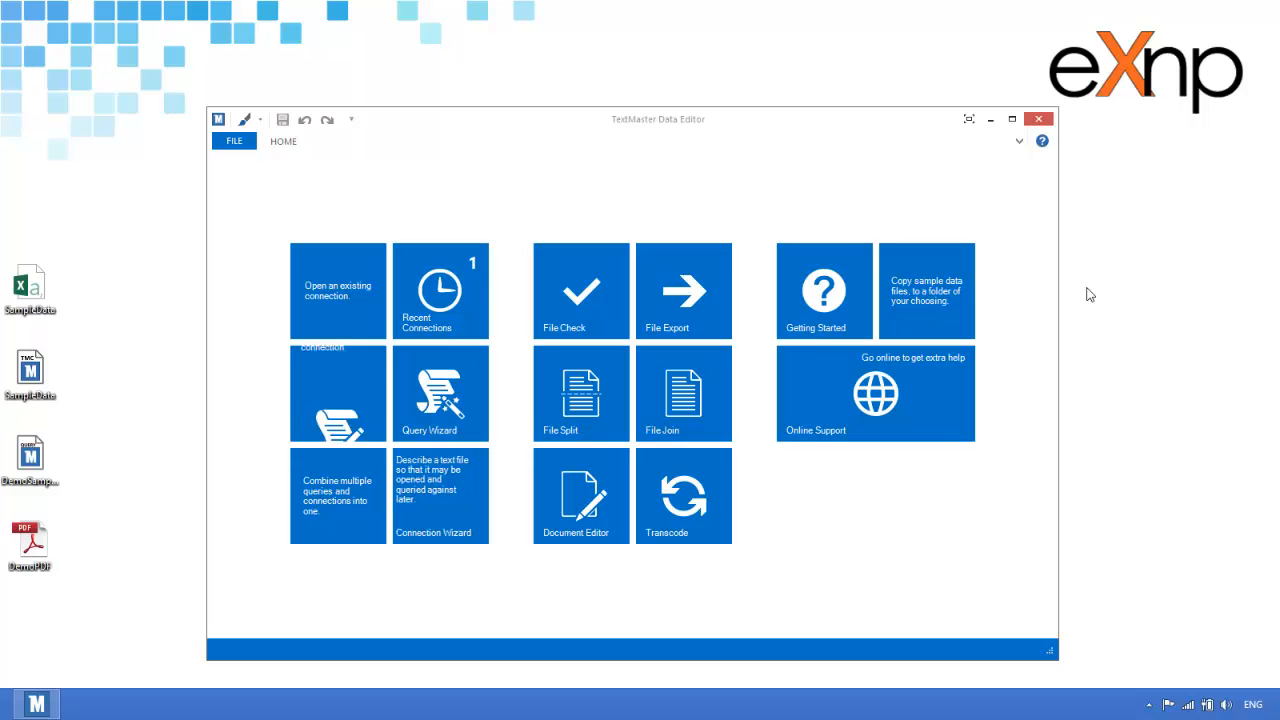
# Pin the ribbon and load the saved DemoSampleDataQuery (SampleData.tmc, Country == "USA")
pyautogui.click(363, 405)
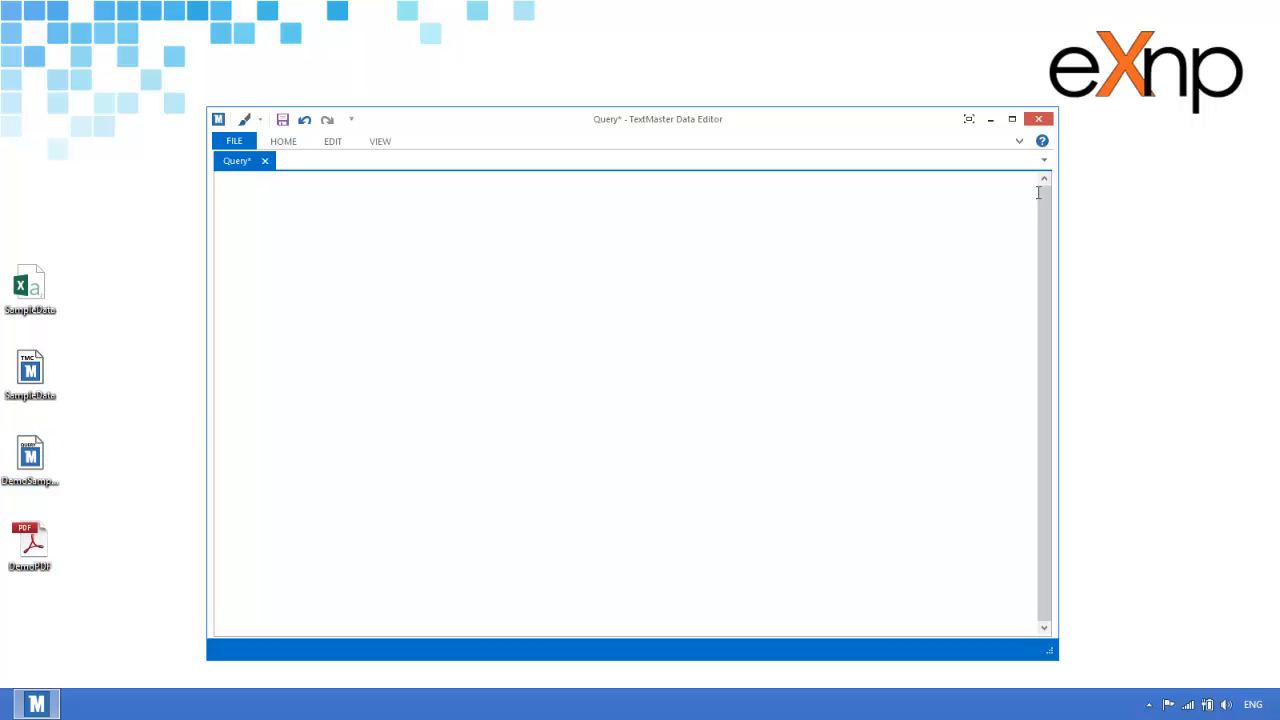
pyautogui.click(1019, 140)
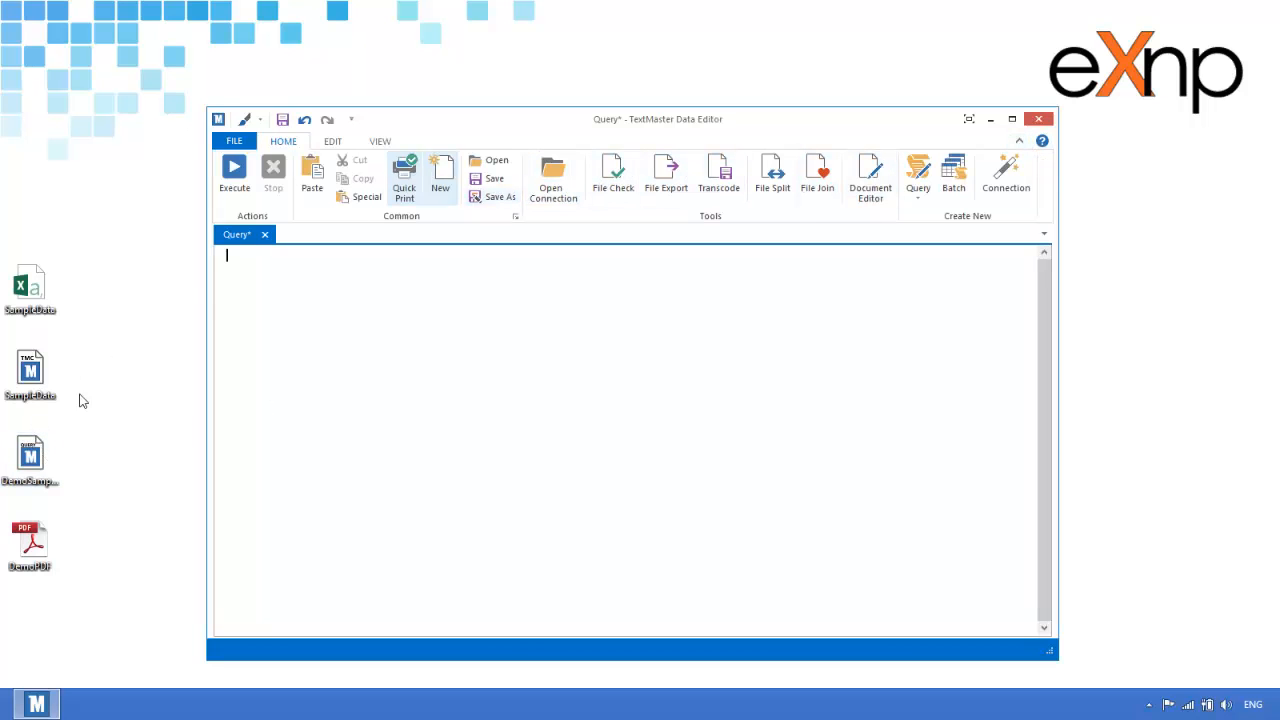
pyautogui.click(497, 161)
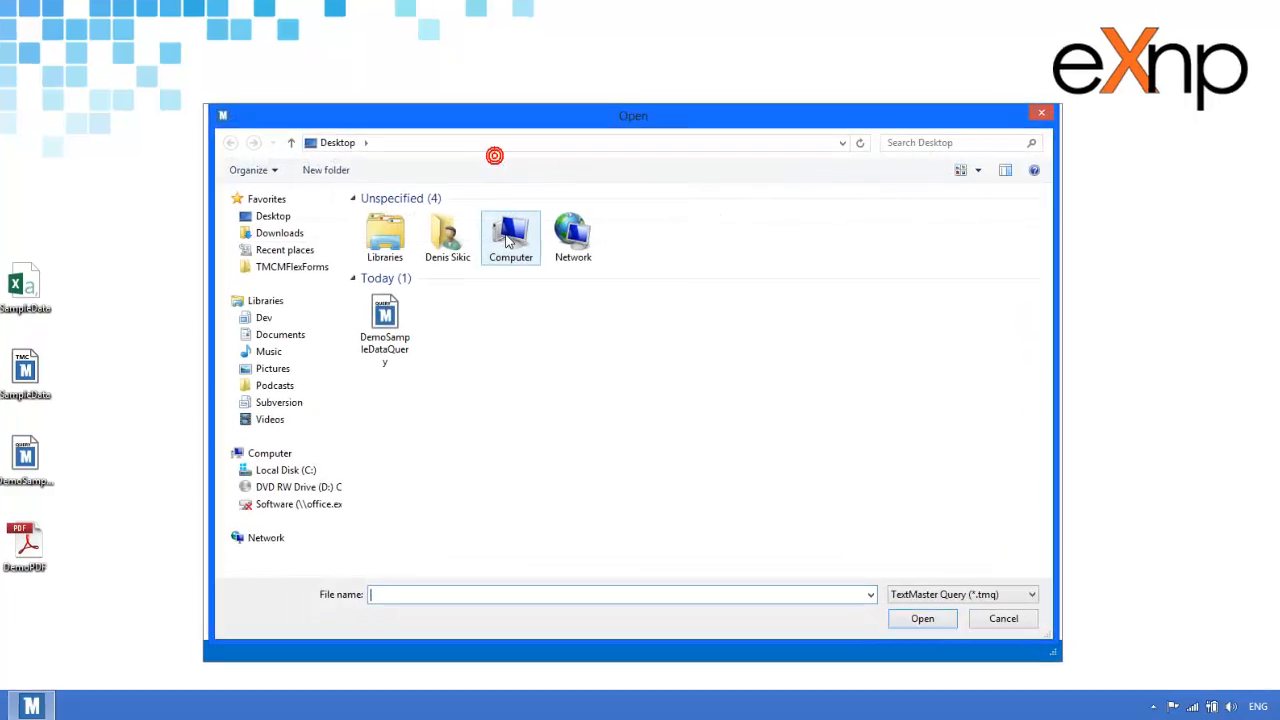
pyautogui.click(383, 300)
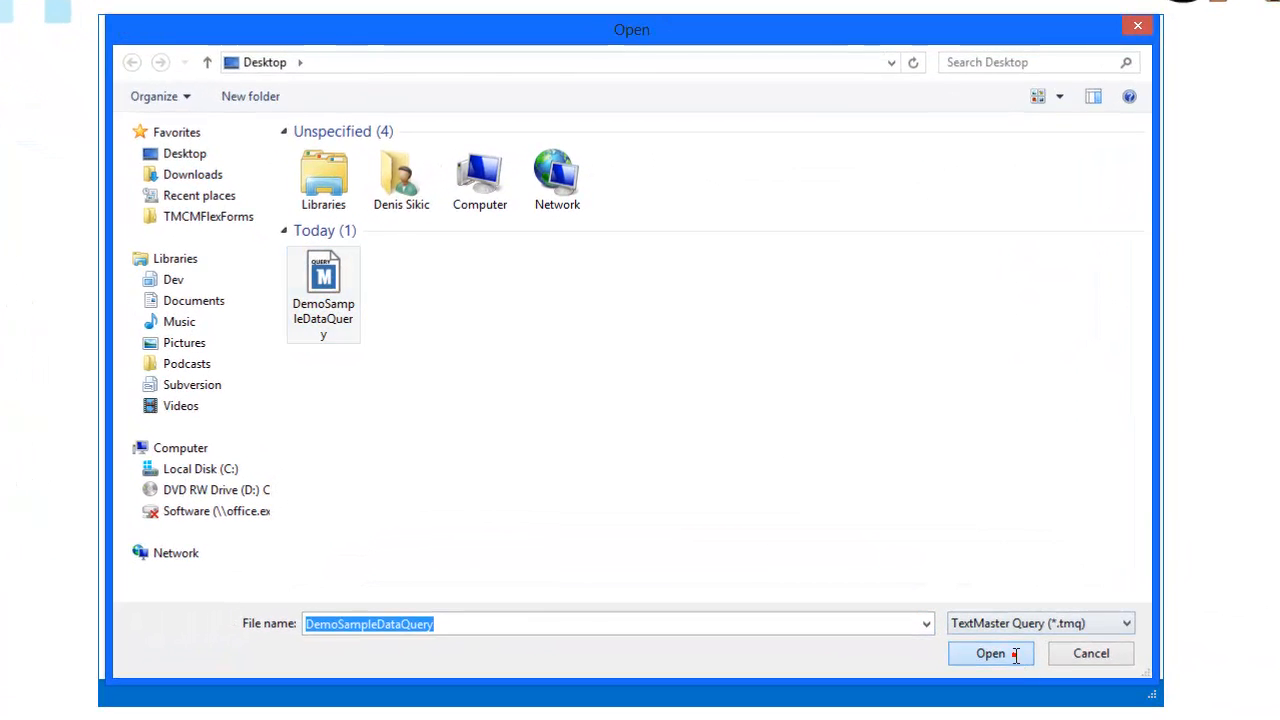
pyautogui.click(1015, 655)
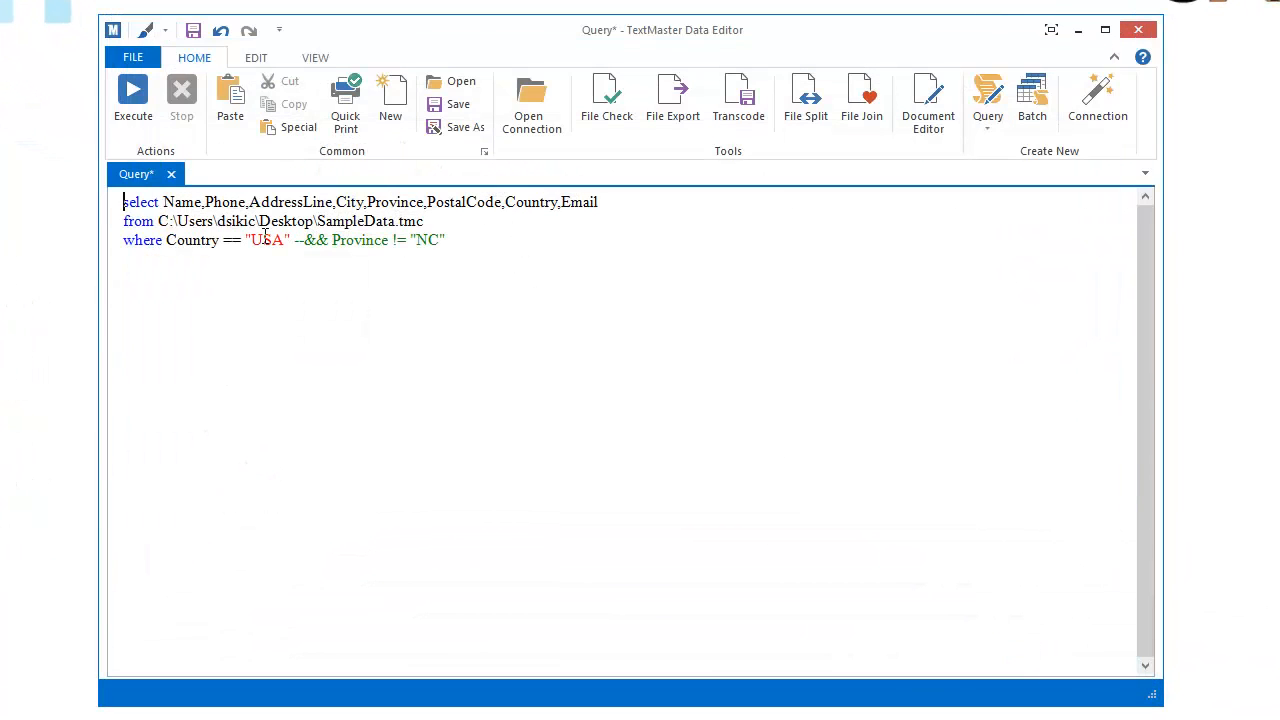
# Run the query, insert 'Amount,' into the select fields, and rerun to show amounts 30, 330, 3300
pyautogui.click(135, 100)
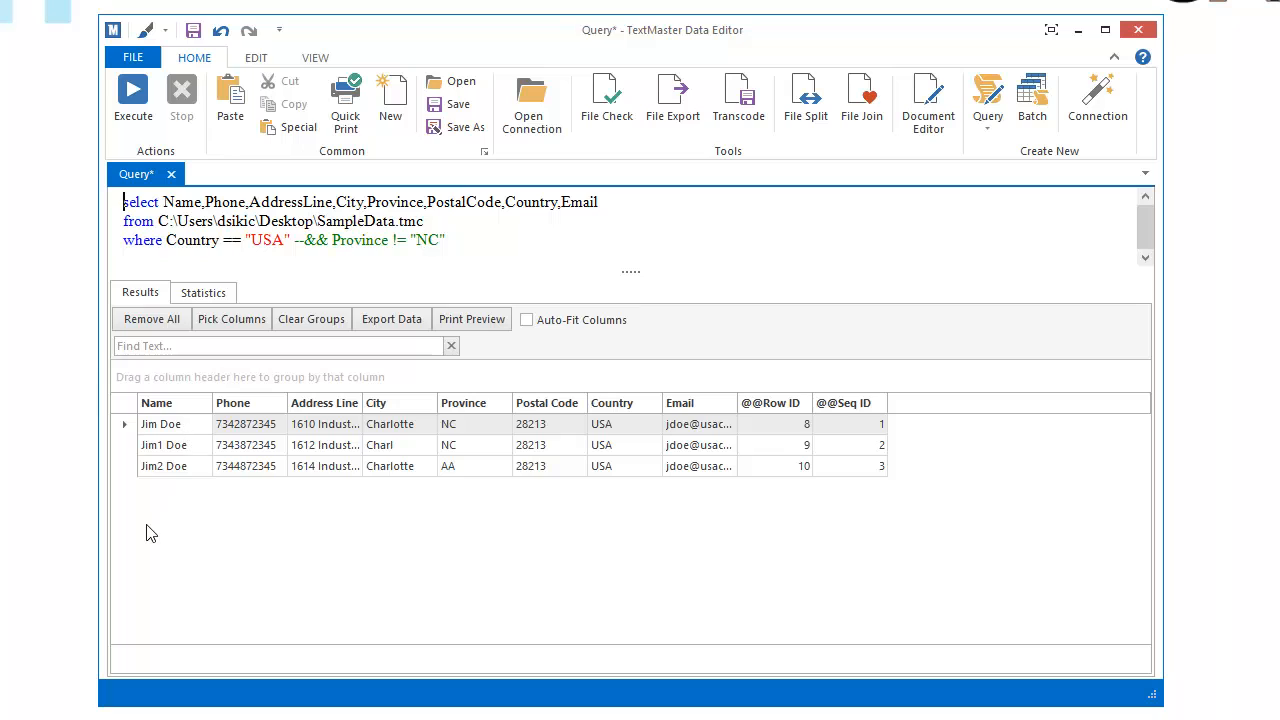
pyautogui.click(205, 204)
pyautogui.write('Amount,')
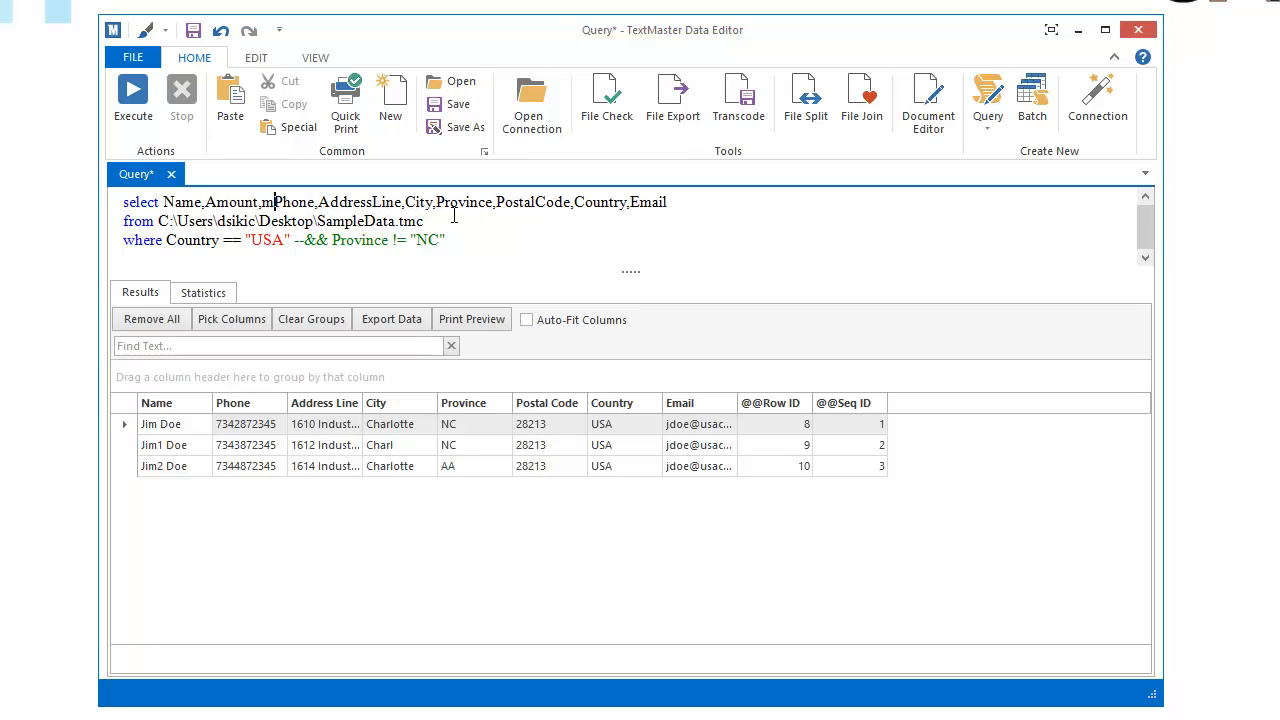
pyautogui.click(136, 106)
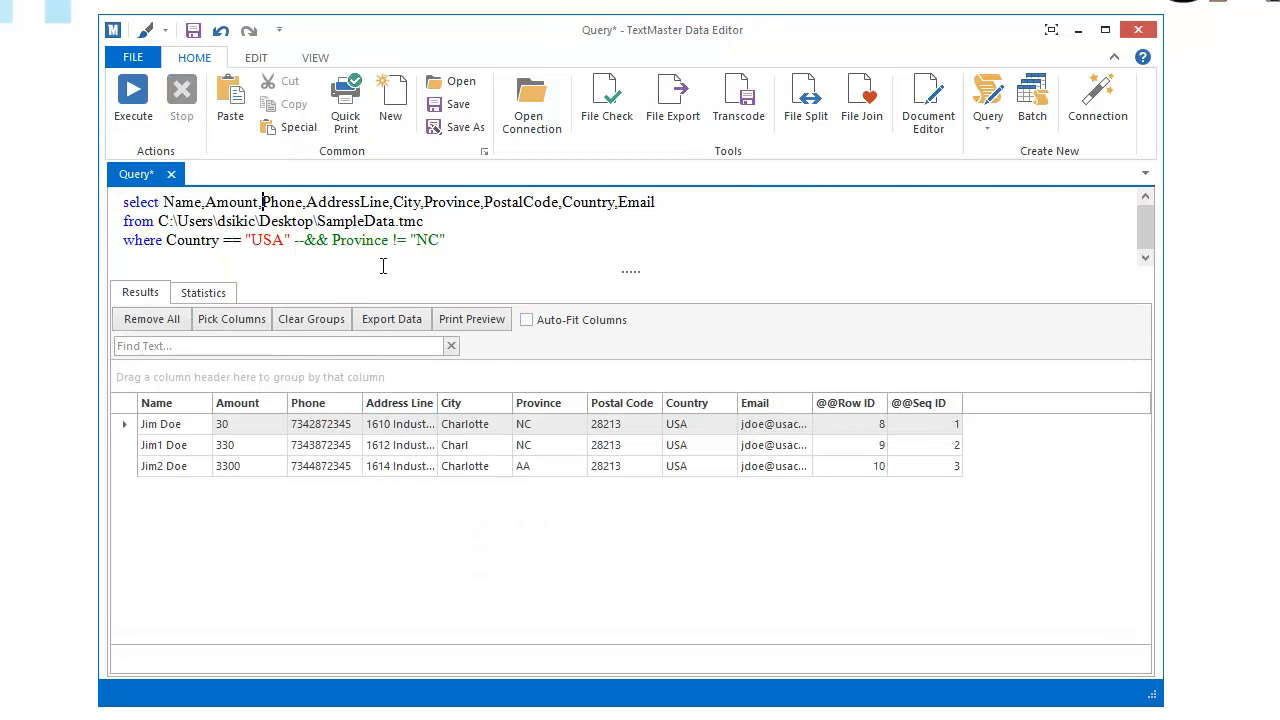
pyautogui.click(296, 240)
pyautogui.click(254, 430)
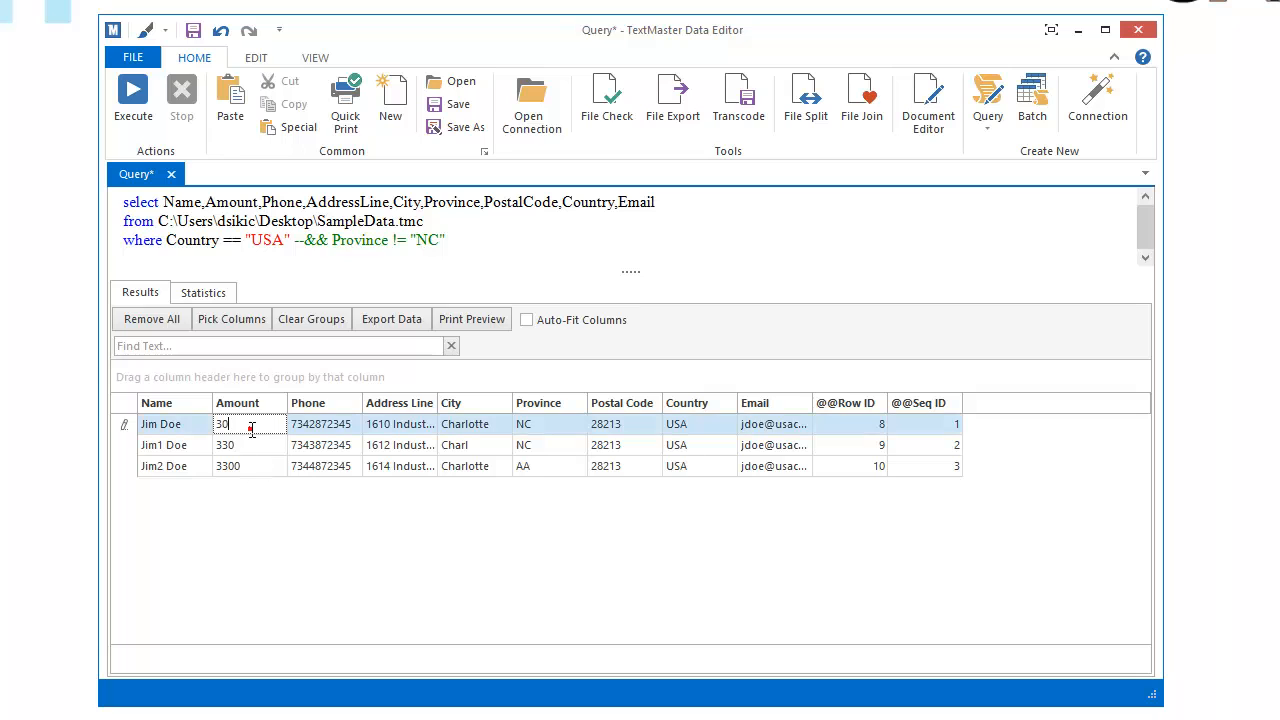
pyautogui.click(173, 446)
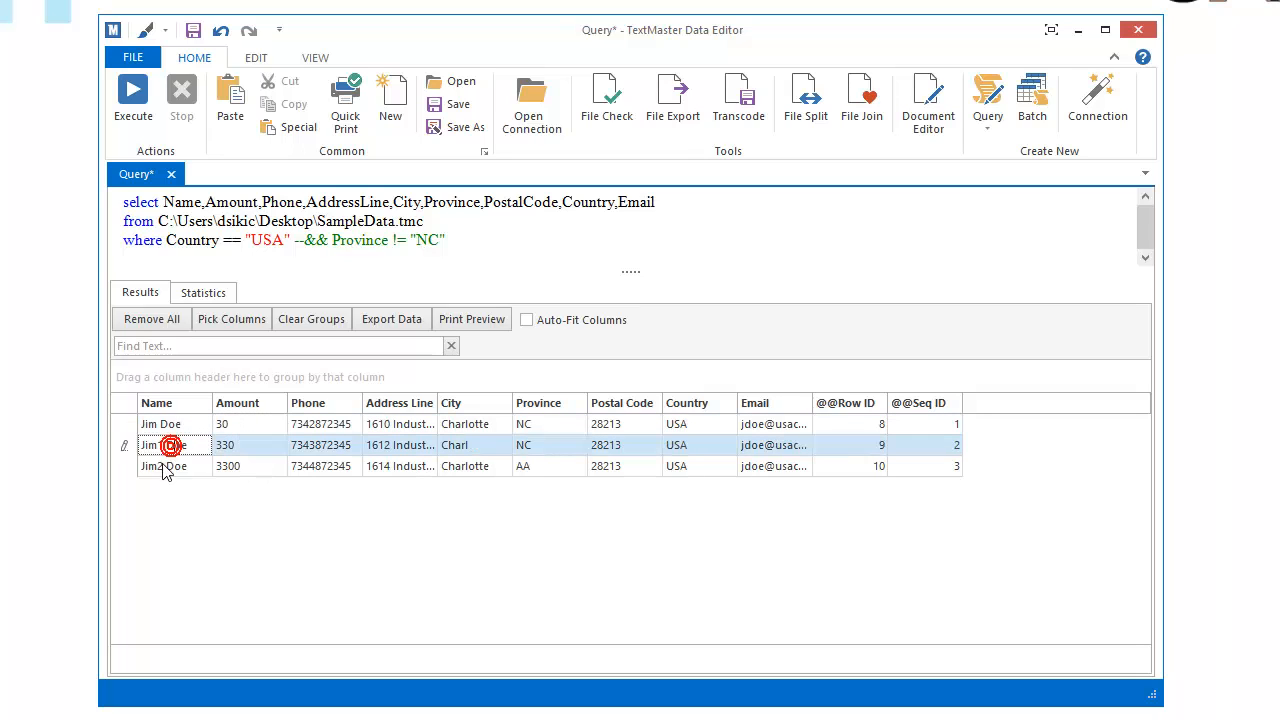
pyautogui.click(292, 241)
# Replace the Province != "NC" condition with Amount > 30 and run it, producing error CS0019
pyautogui.press('Delete')
pyautogui.press('Delete')
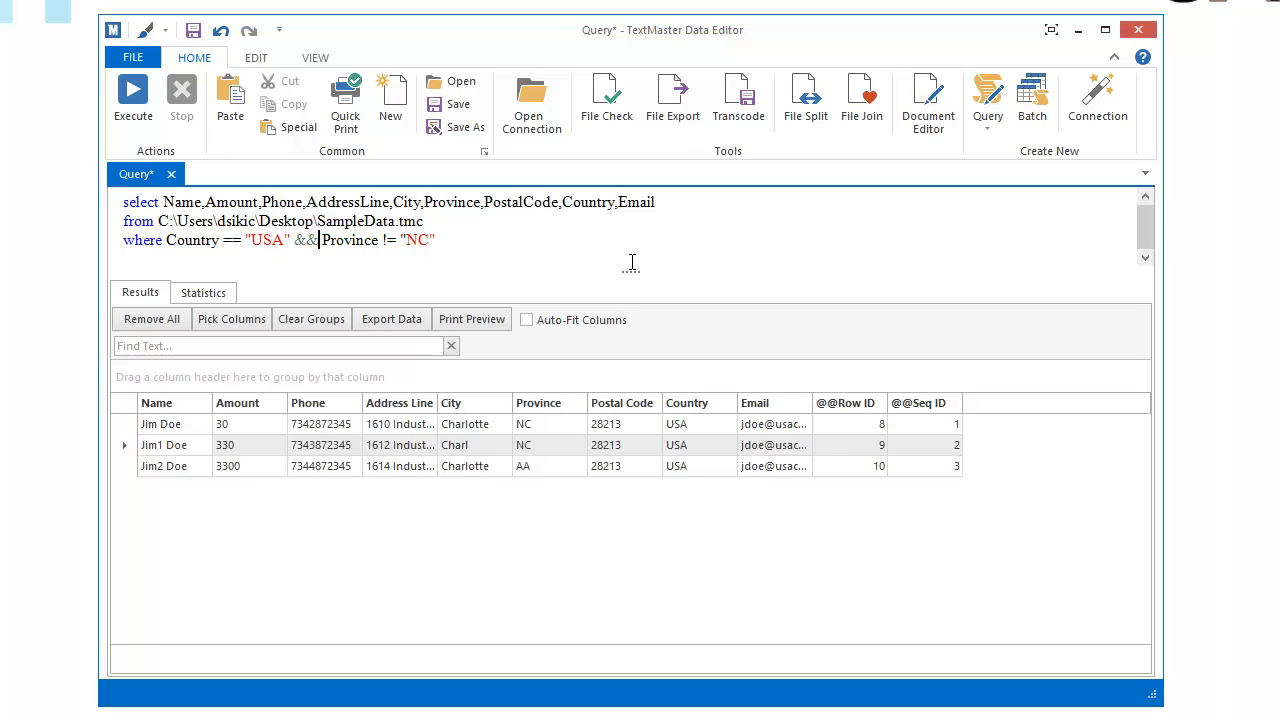
pyautogui.hotkey('shift', 'End')
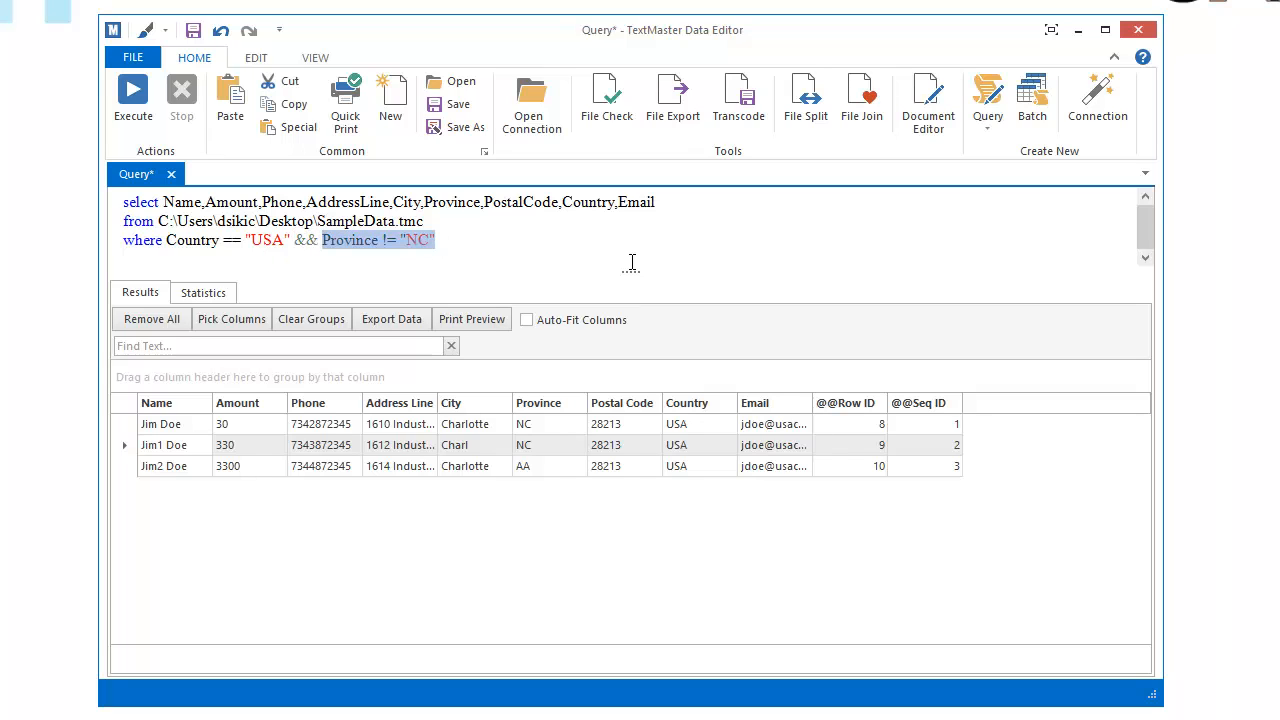
pyautogui.write('Amount > 30')
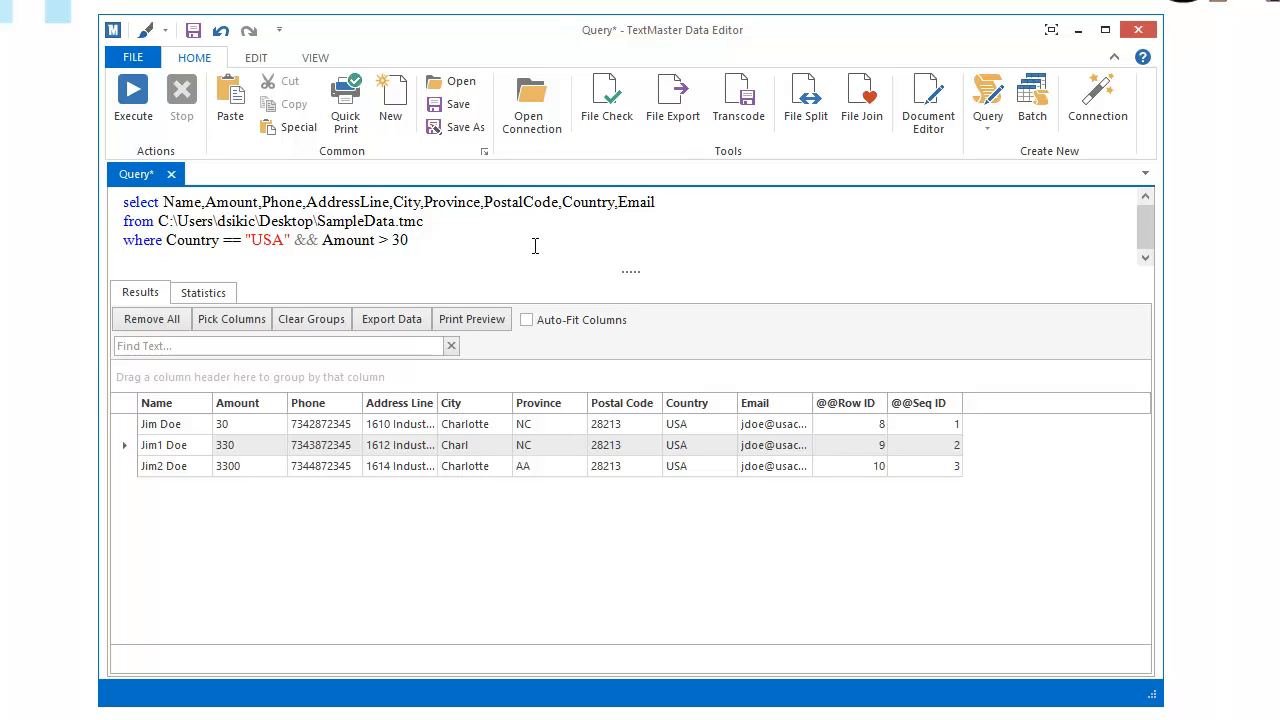
pyautogui.click(140, 112)
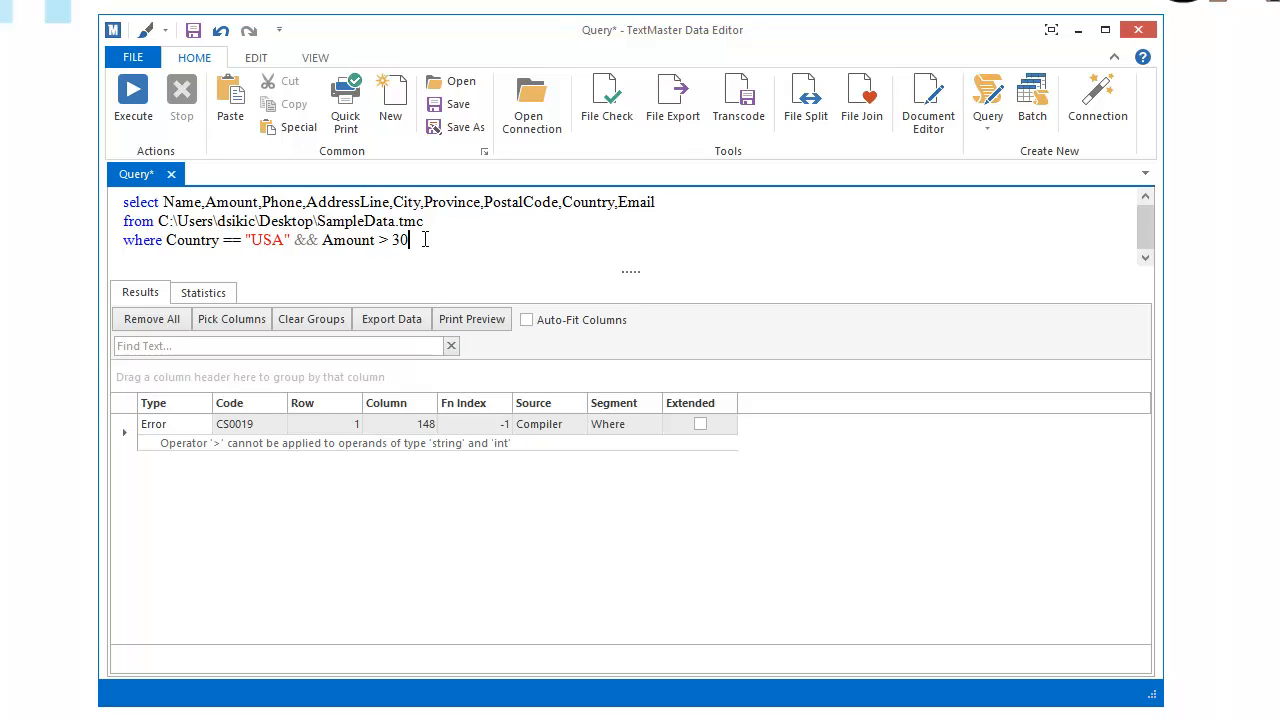
pyautogui.moveTo(409, 240); pyautogui.dragTo(327, 240)
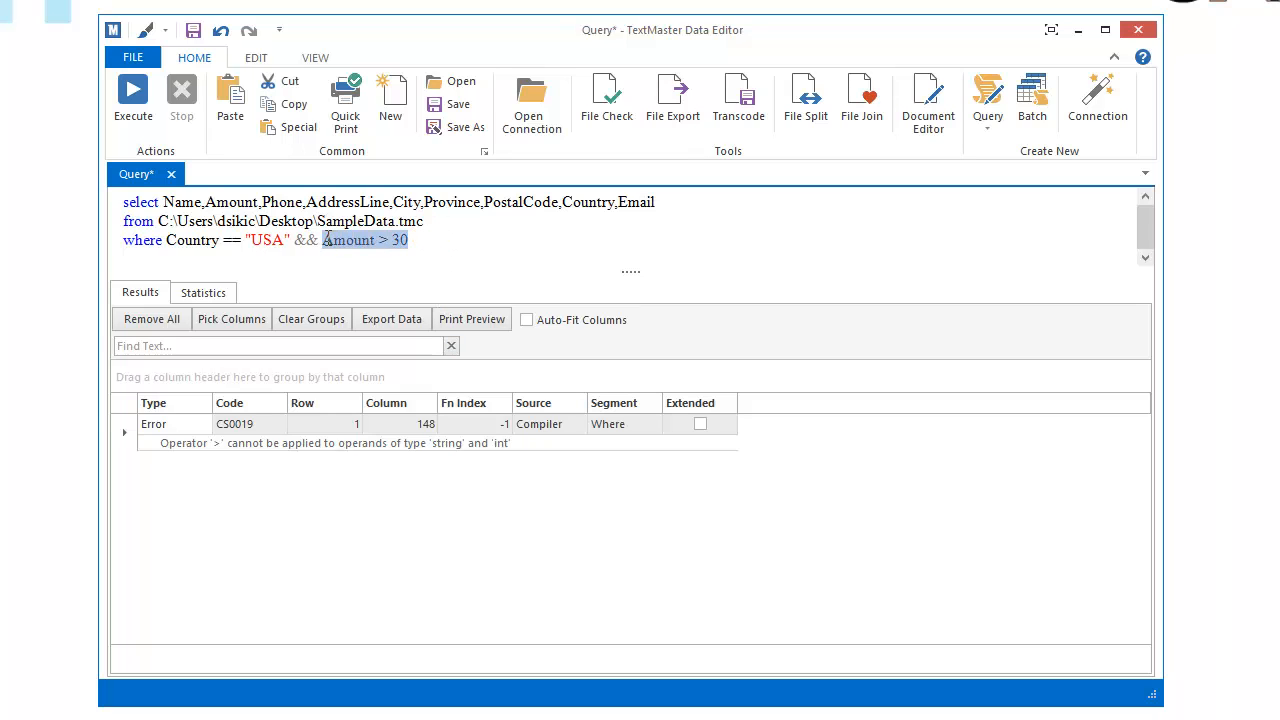
# Quote the compared value as "30" and run the query
pyautogui.click(396, 240)
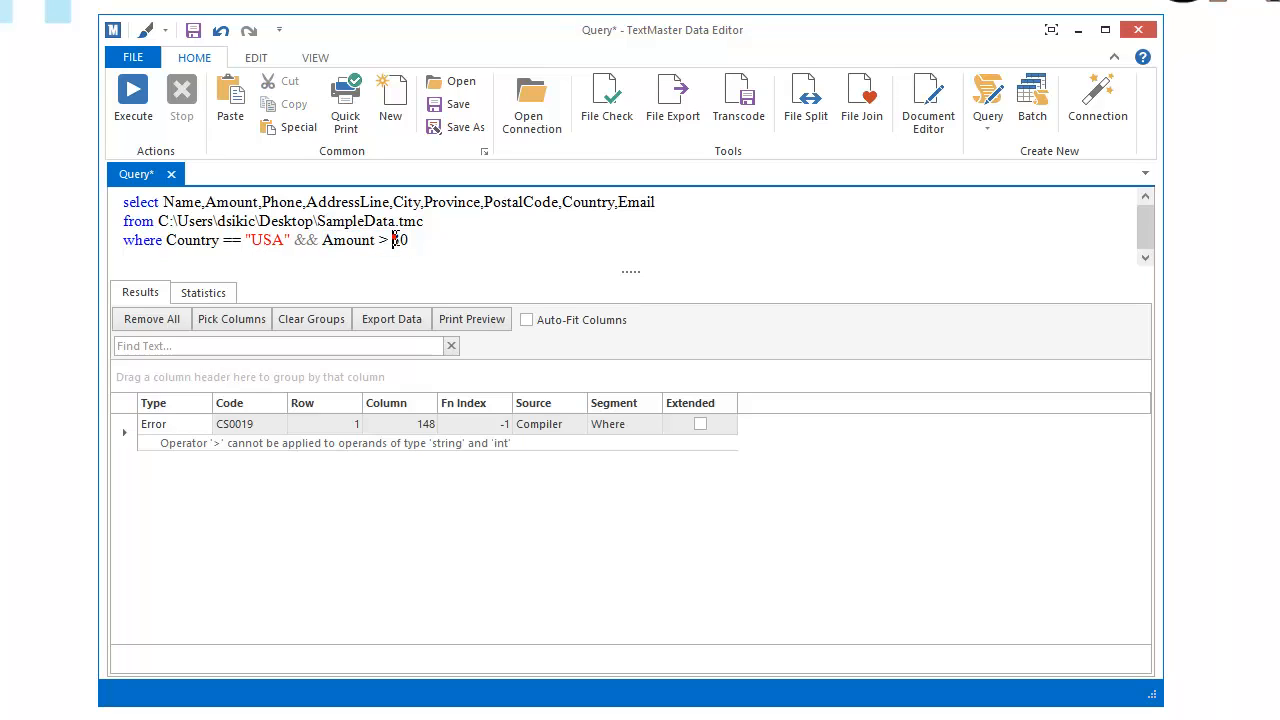
pyautogui.write('"30"')
pyautogui.press('F5')
# Change the operator from > to == and rerun the text comparison
pyautogui.doubleClick(384, 240)
pyautogui.write('==')
pyautogui.click(133, 118)
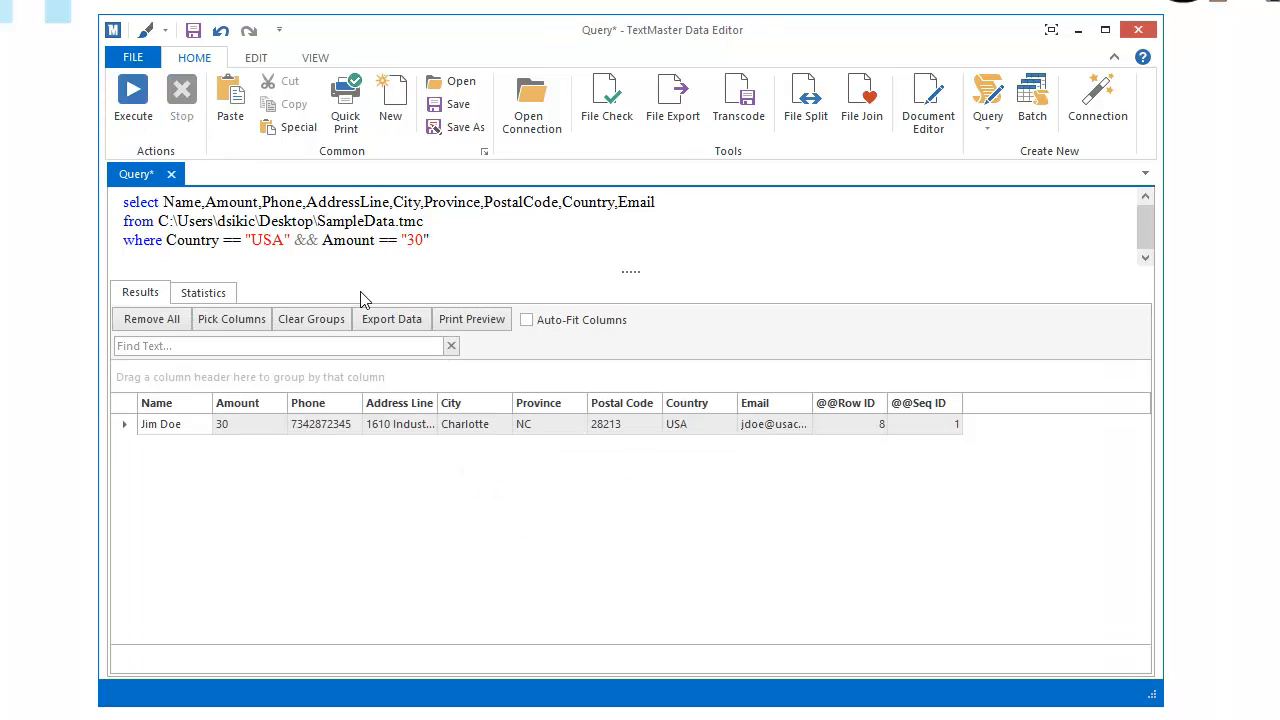
pyautogui.click(426, 240)
# Run with the padded "30 " value, which returns no rows, then revert the condition to Amount > 30
pyautogui.click(444, 242)
pyautogui.click(130, 132)
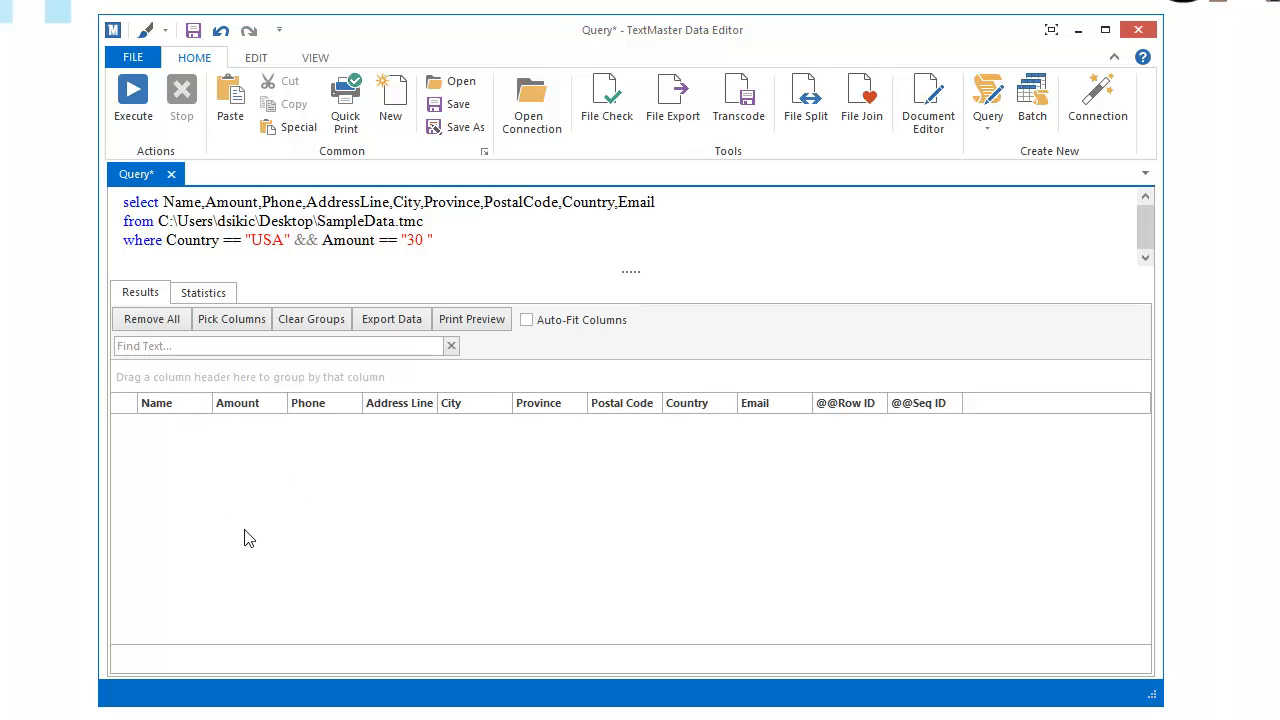
pyautogui.press('BackSpace')
pyautogui.press('BackSpace')
pyautogui.press('Left')
pyautogui.press('Left')
pyautogui.press('BackSpace')
pyautogui.press('BackSpace')
pyautogui.press('BackSpace')
pyautogui.press('BackSpace')
pyautogui.write('>')
pyautogui.press('Left')
pyautogui.press('Left')
# Rewrite the condition's Amount as Convert.ToInt32(Amount)
pyautogui.write('Convert')
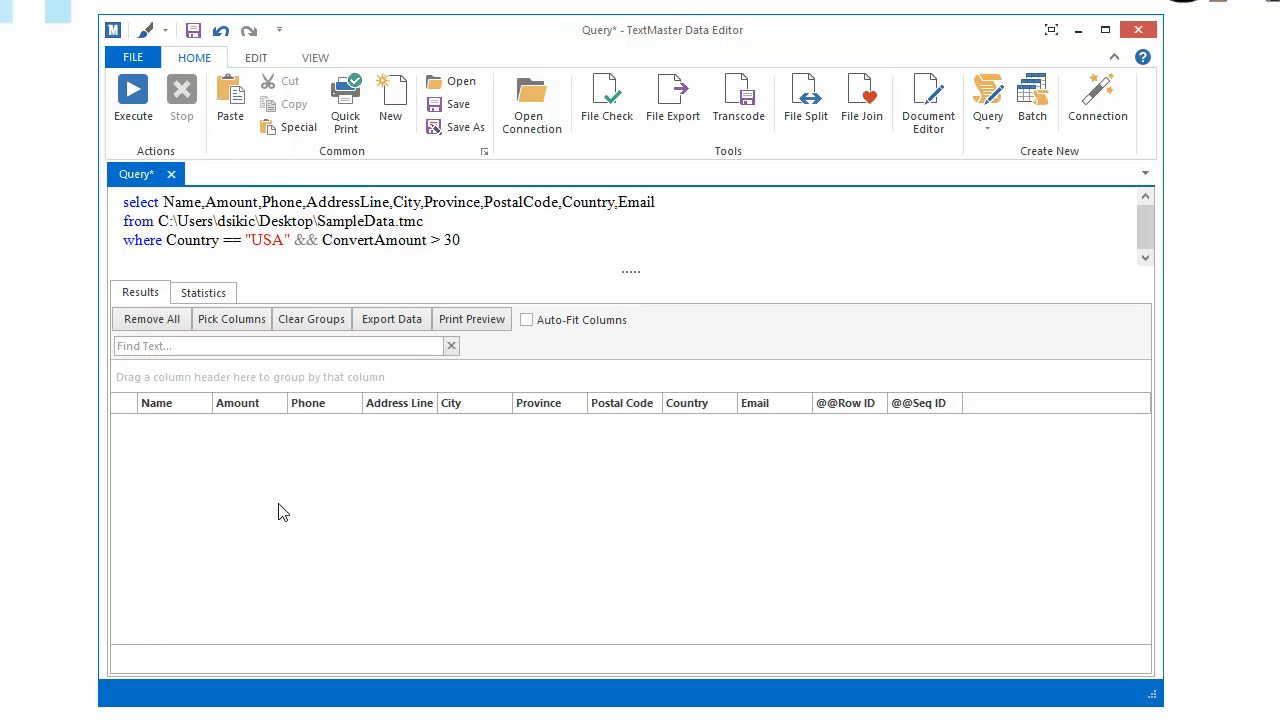
pyautogui.write('.ToInt32')
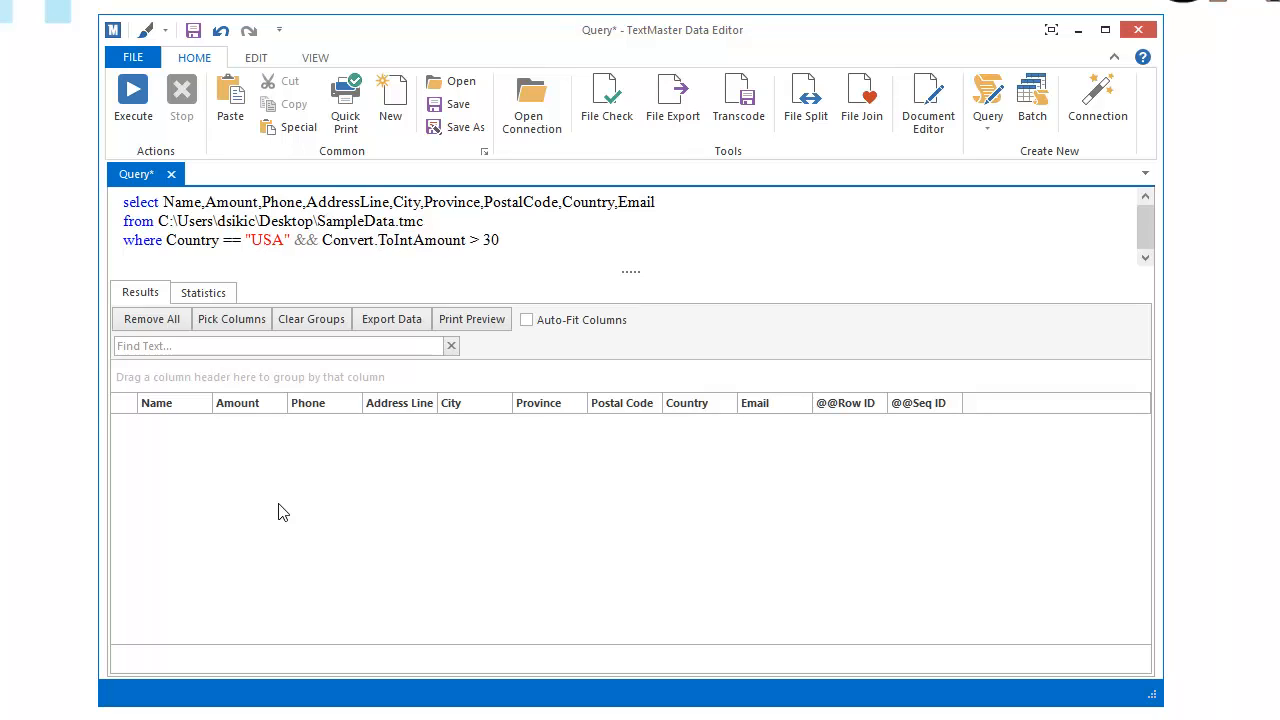
pyautogui.write('(')
pyautogui.press('Left')
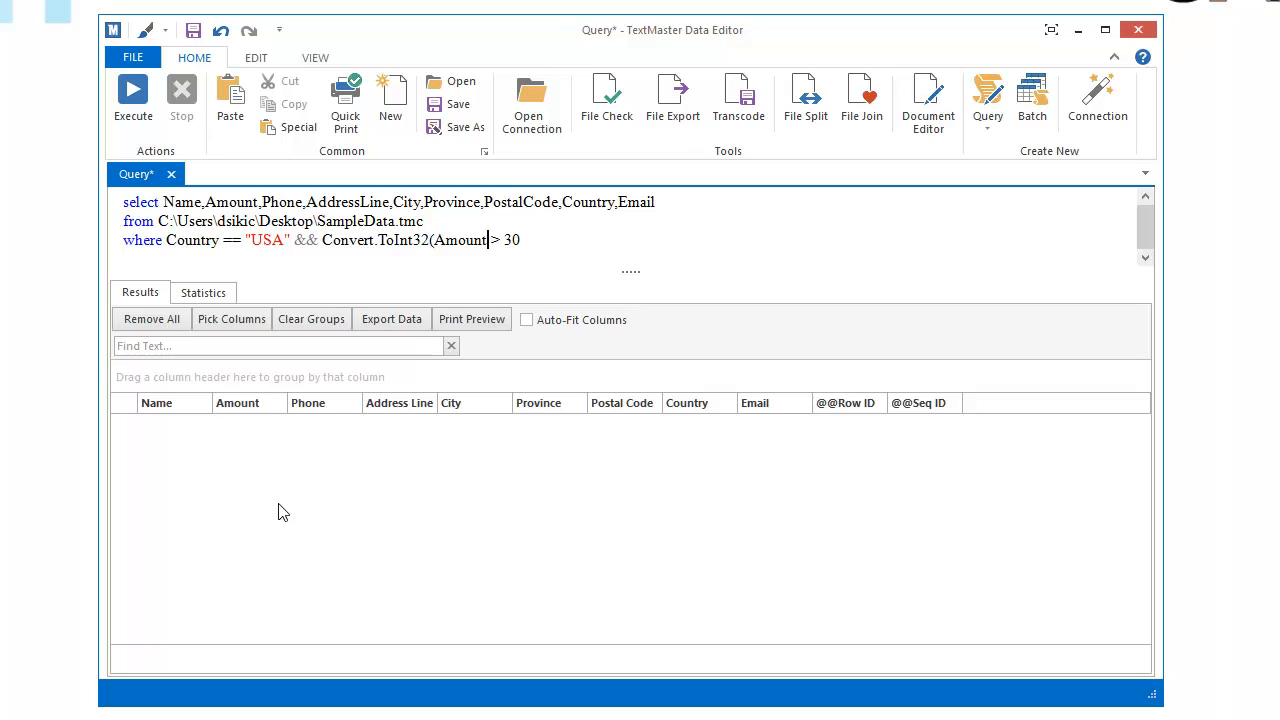
pyautogui.write(')')
# Run the converted filter, then change it to >= 30 so rows 30, 330 and 3300 return
pyautogui.click(149, 102)
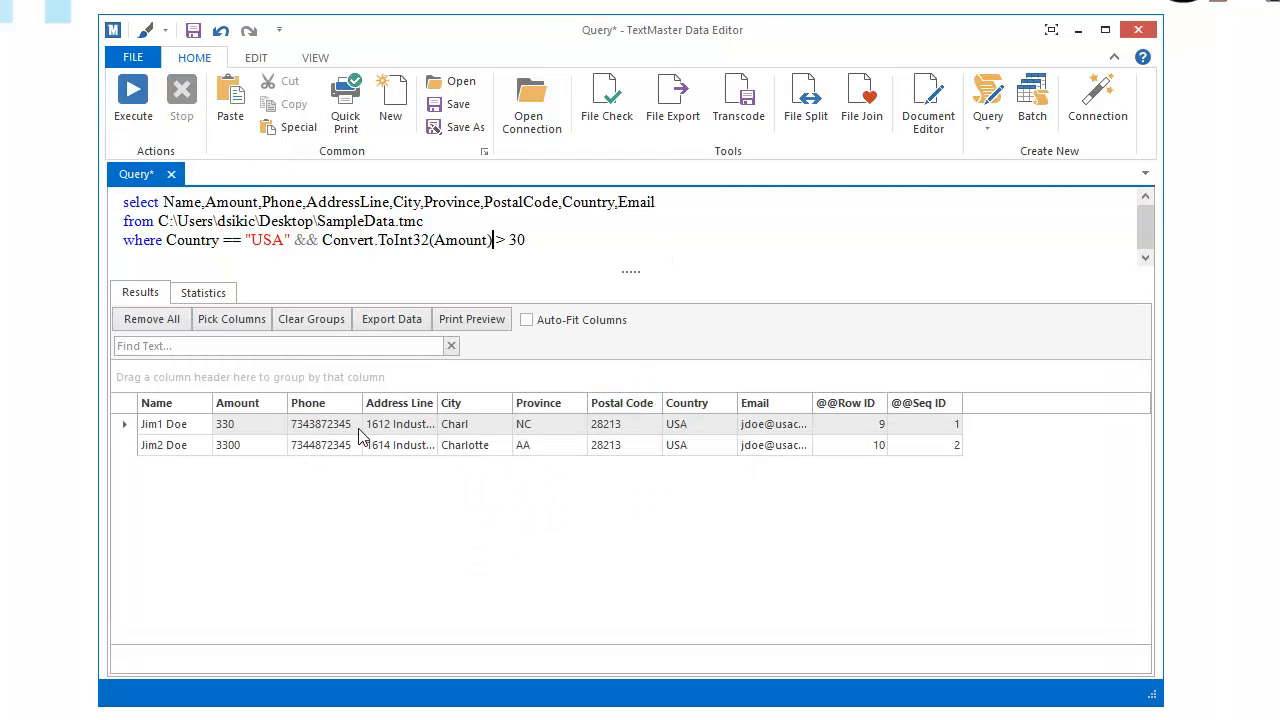
pyautogui.press('Right')
pyautogui.press('Right')
pyautogui.press('Right')
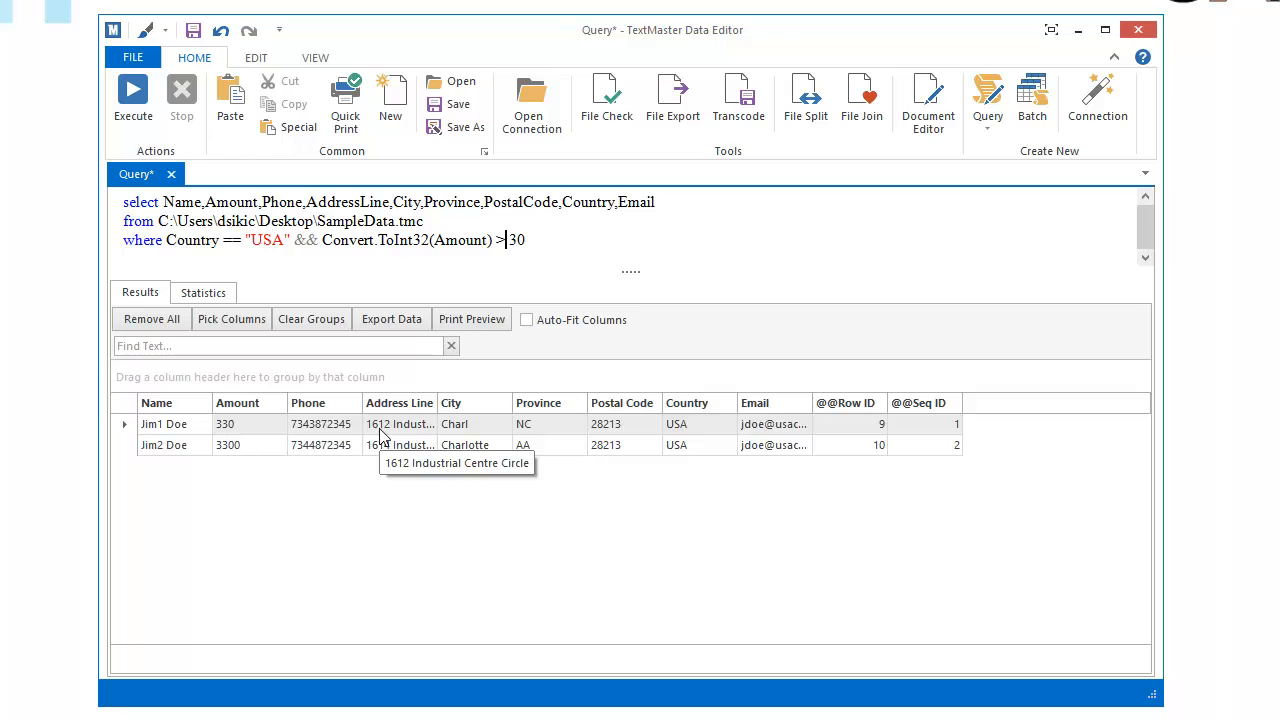
pyautogui.write('=')
pyautogui.click(154, 129)
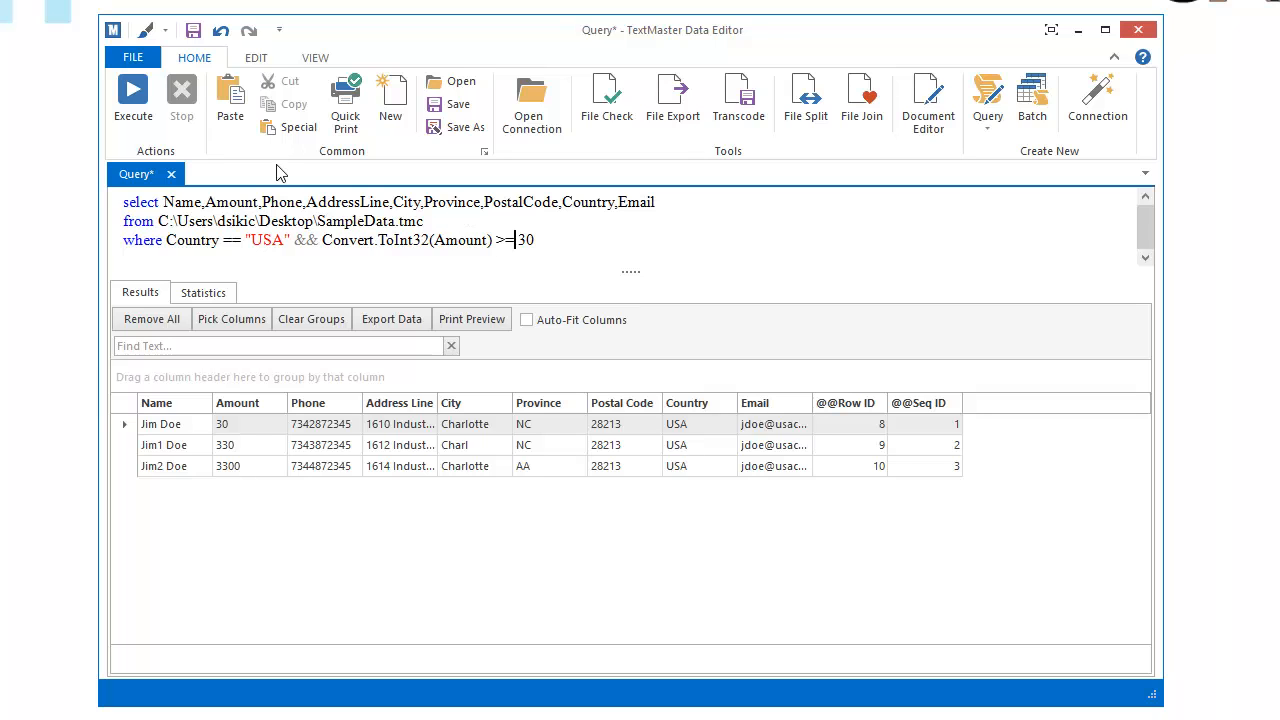
pyautogui.click(135, 58)
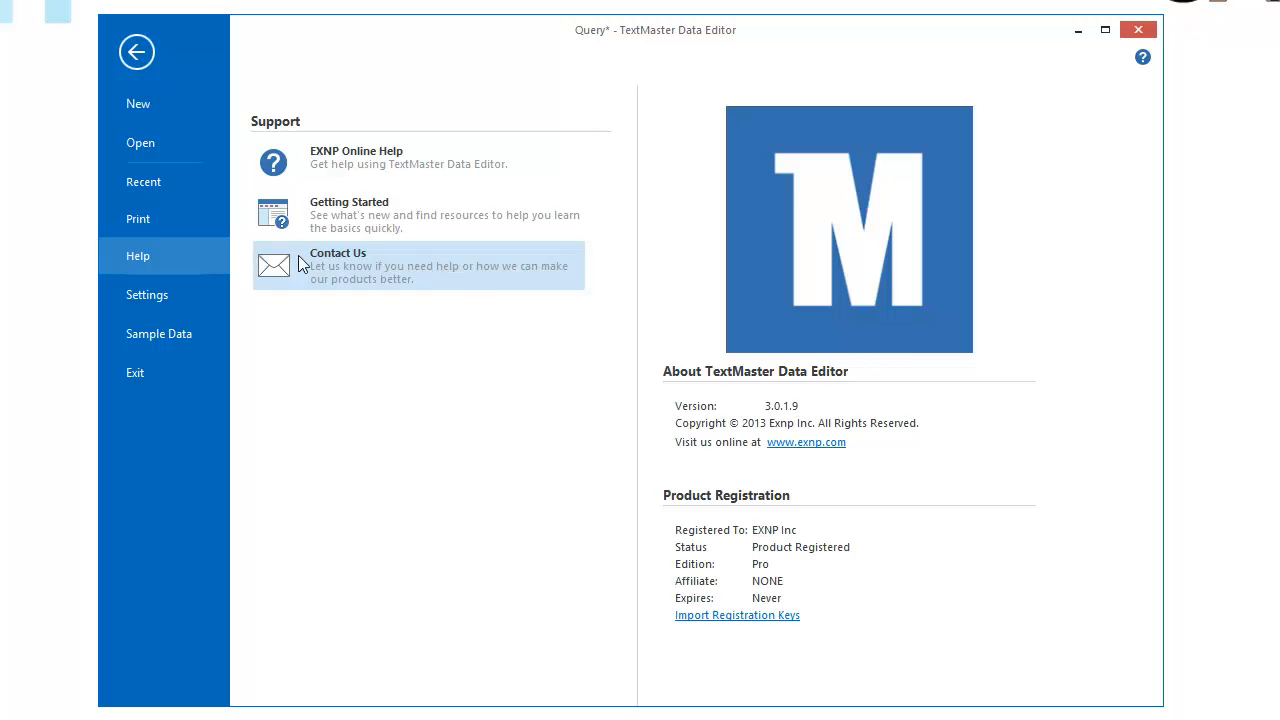
pyautogui.click(137, 51)
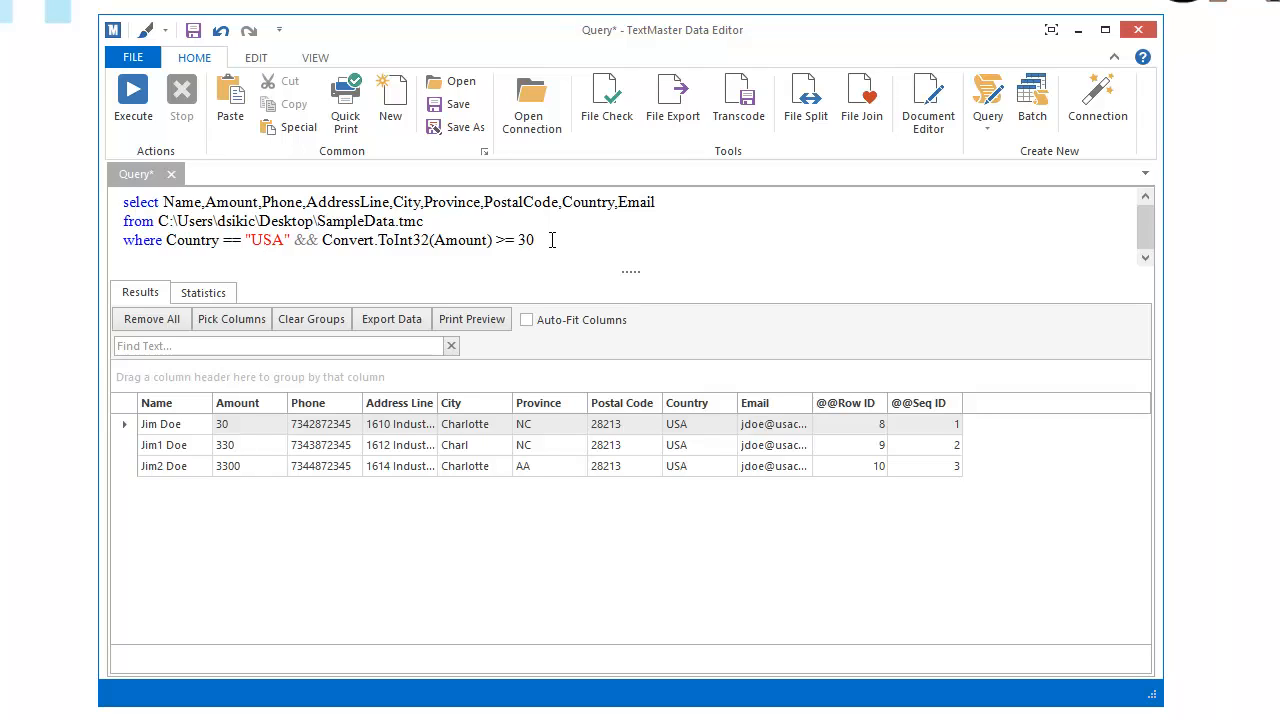
pyautogui.click(550, 241)
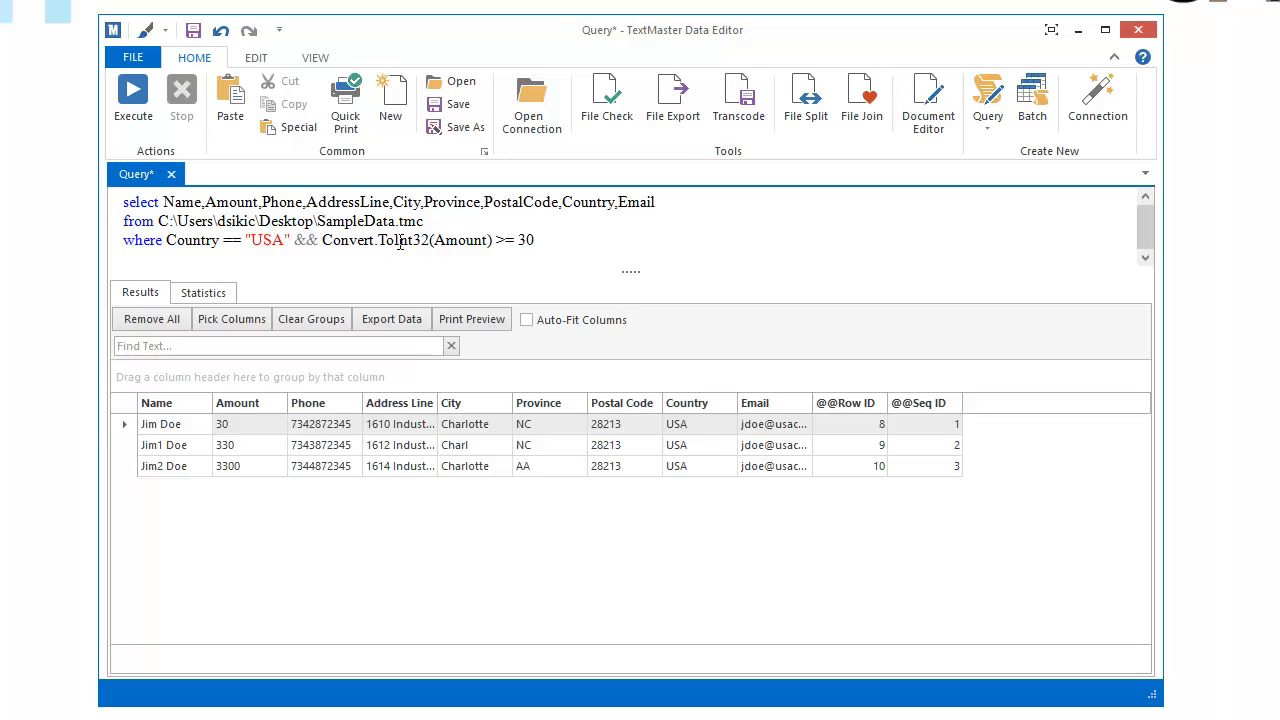
pyautogui.click(349, 240)
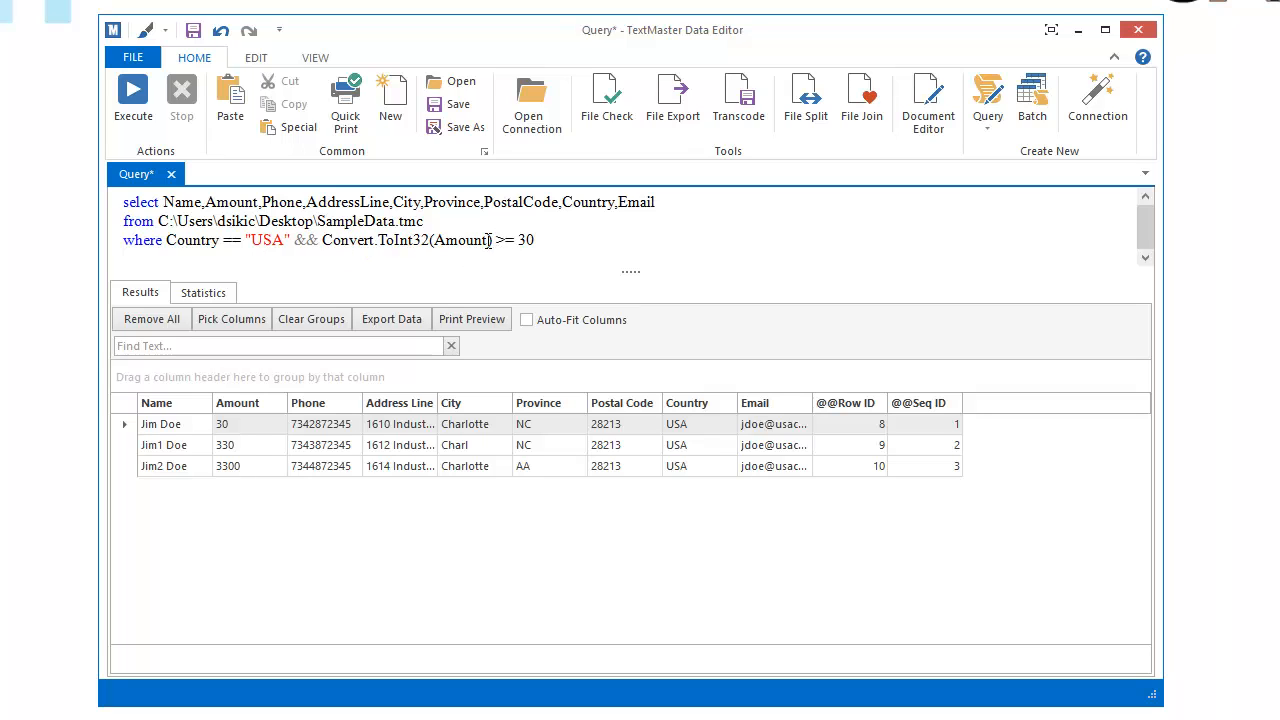